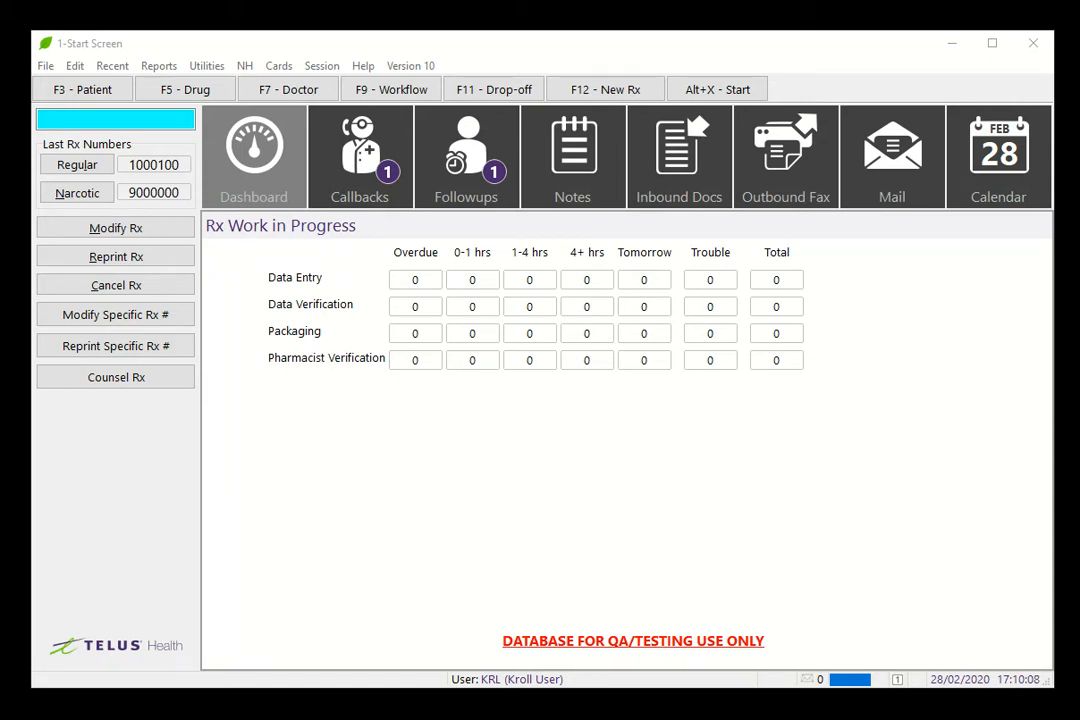
Step: Start a new Rx for the patient found by 'test' using Apo-Meloxicam 7.5mg from an 'apo-mel' search
click(630, 90)
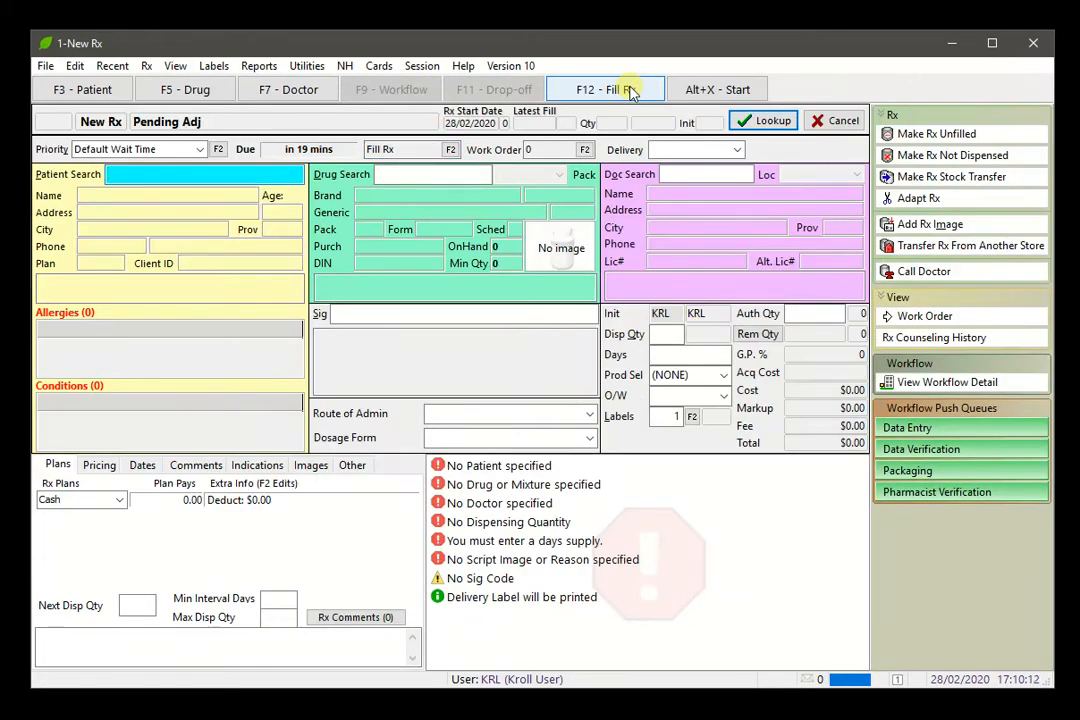
text(test)
key(Return)
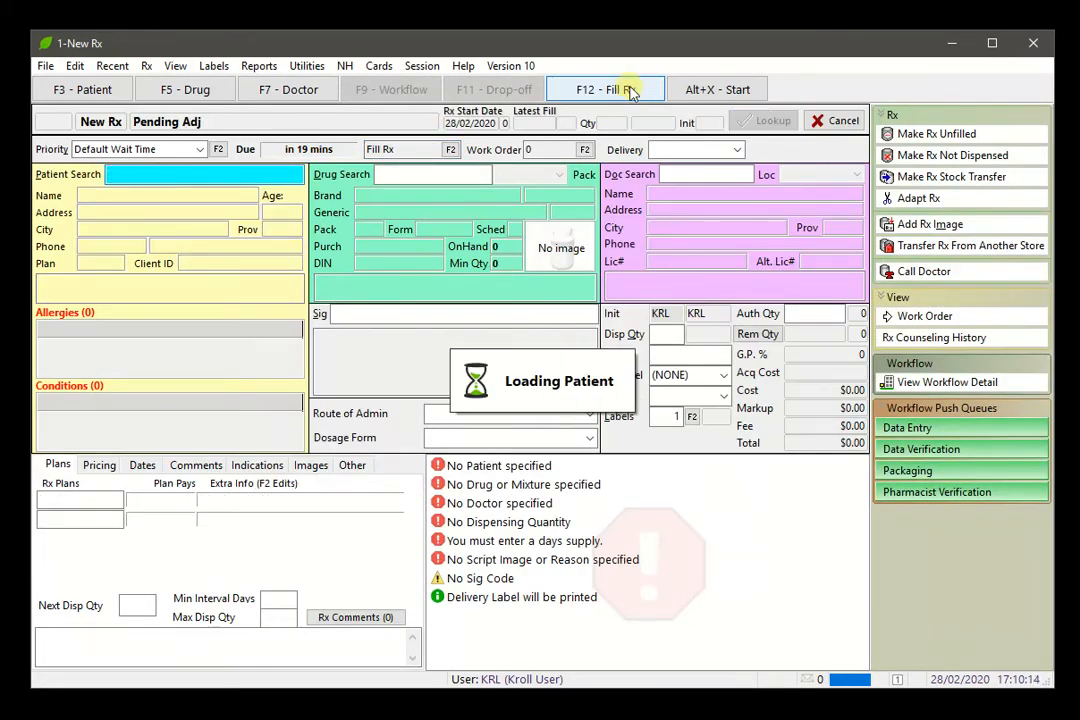
text(apo)
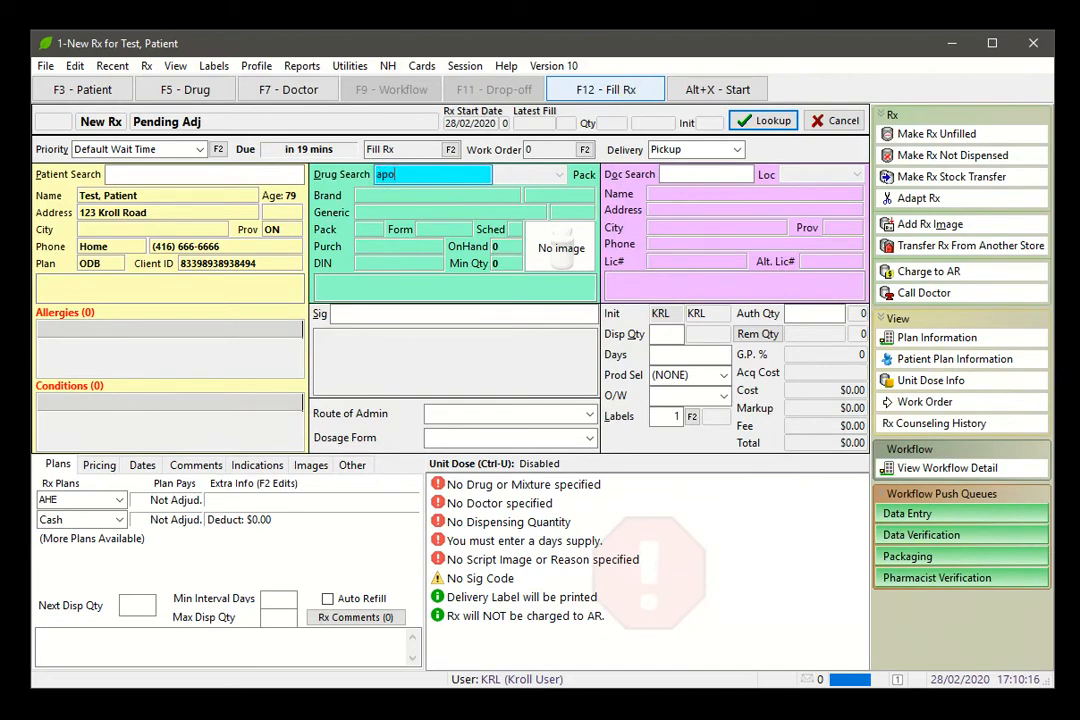
text(-mel)
key(Return)
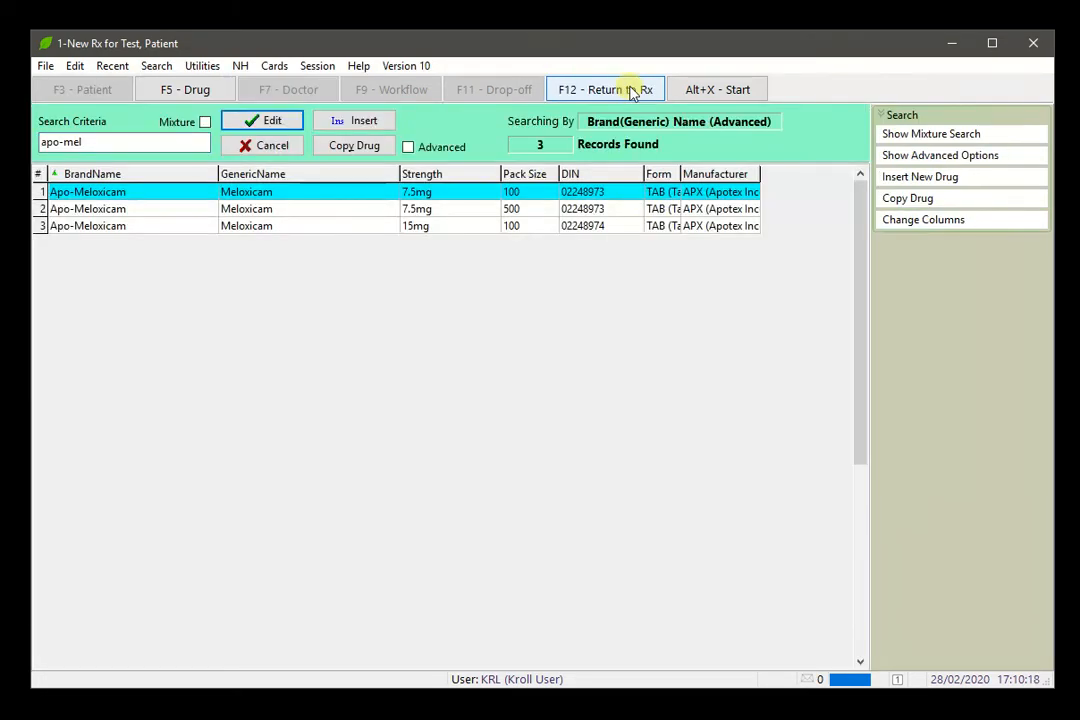
click(630, 90)
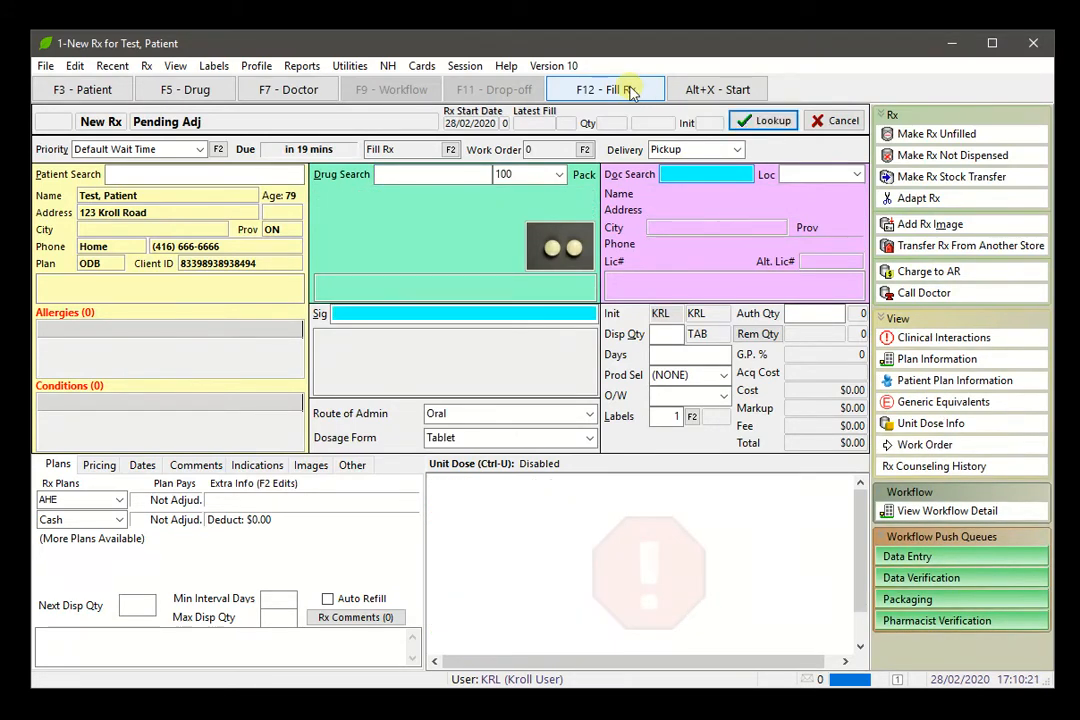
Step: Enter sig *1 (take 1 tablet once daily), quantity 30, 30 days supply, and ignore the low-stock warning
text(*1)
key(Tab)
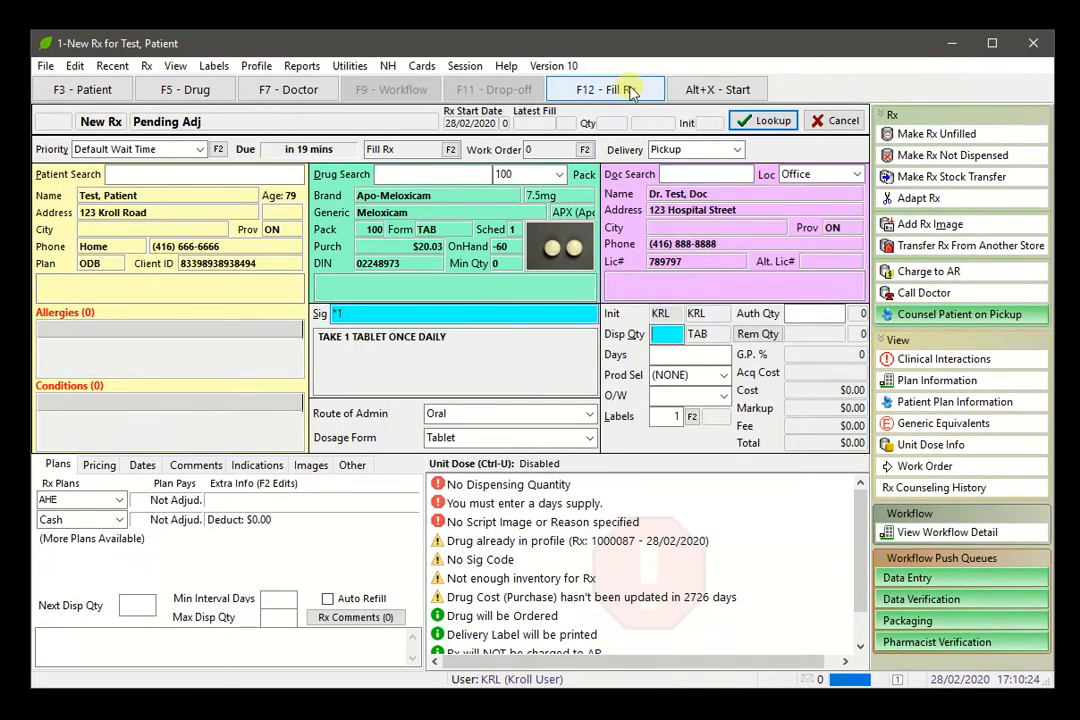
text(30)
key(Tab)
text(30)
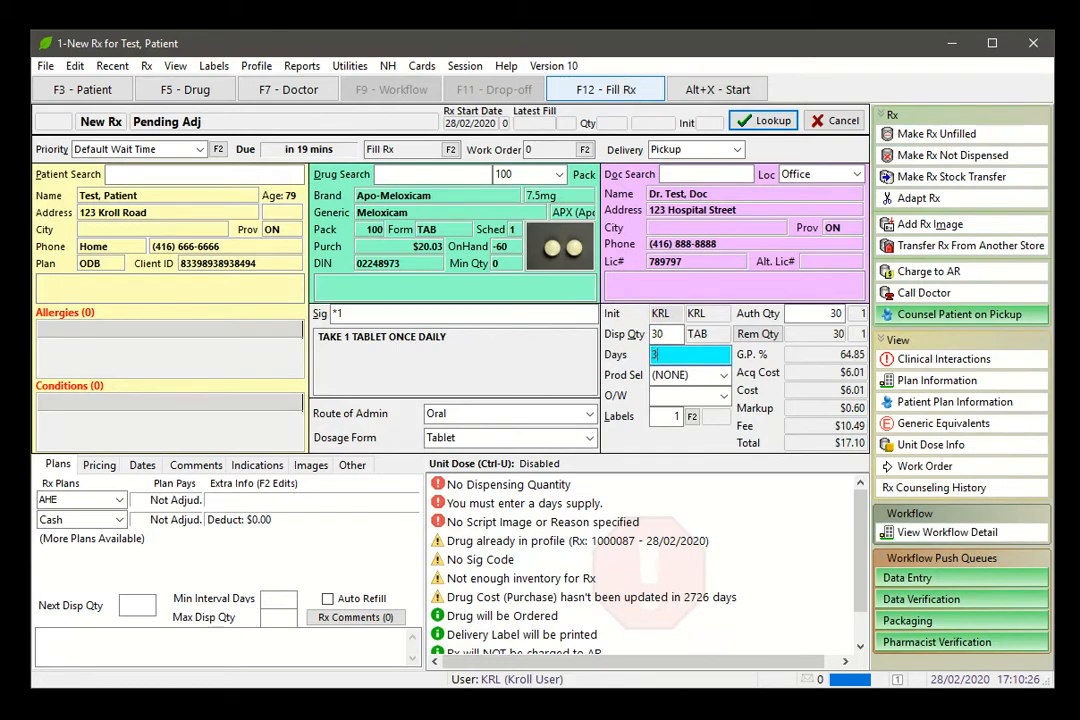
key(Tab)
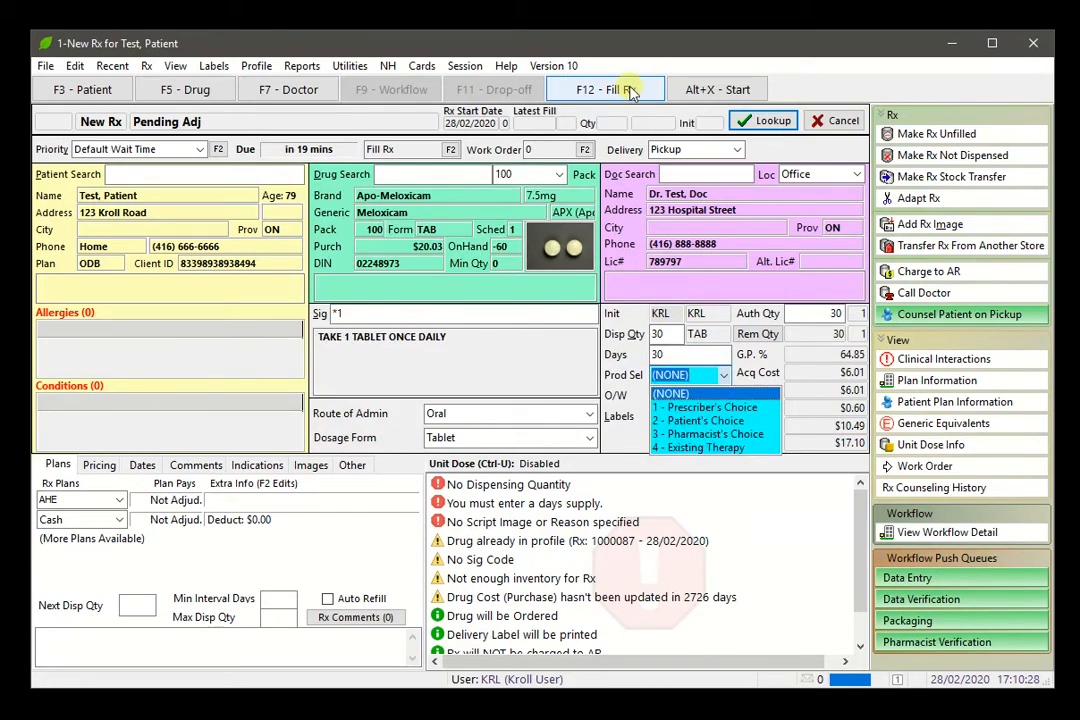
click(777, 130)
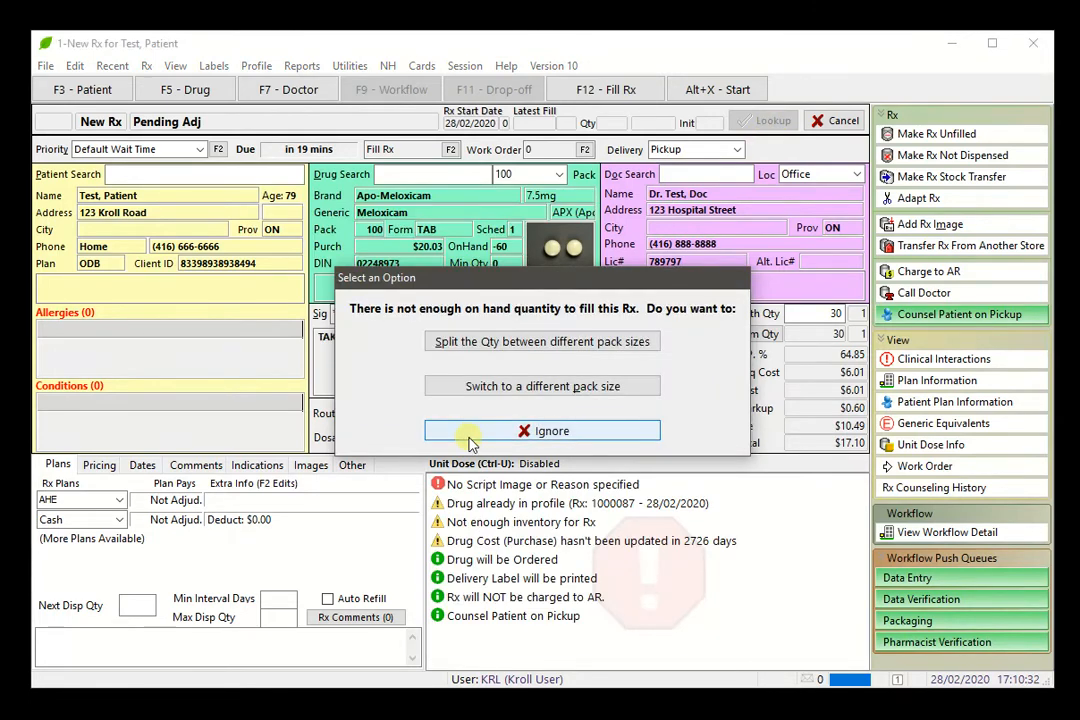
click(470, 437)
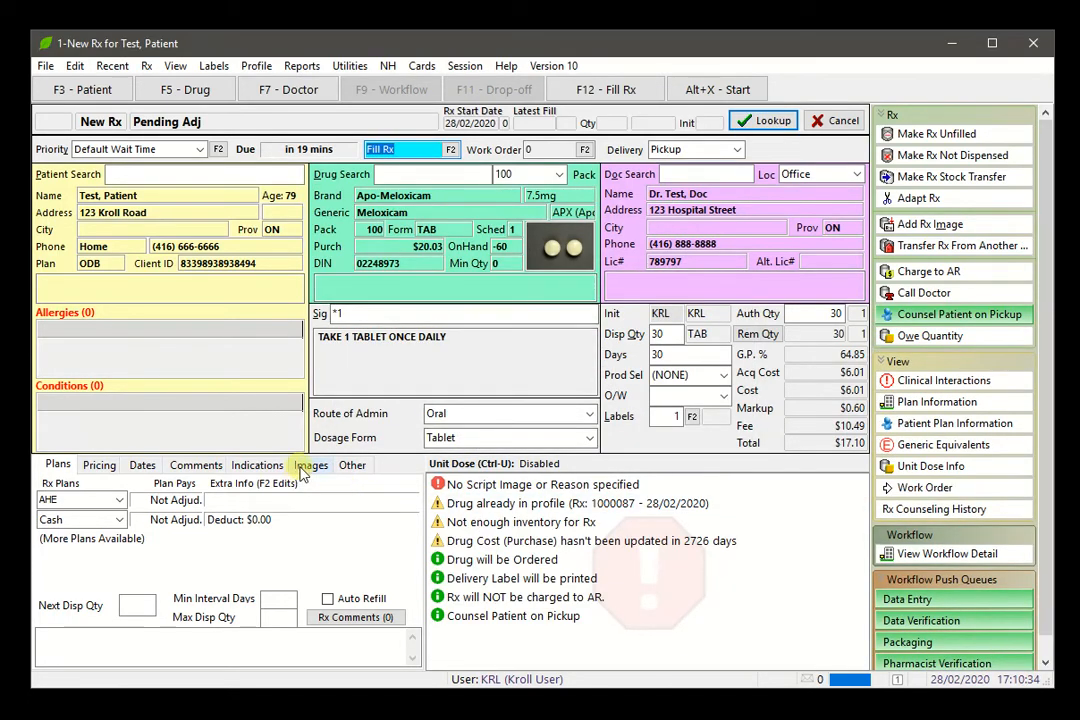
click(305, 466)
Step: Attach the existing 14/02/2020 script image to the Rx, then fill the Rx
click(403, 493)
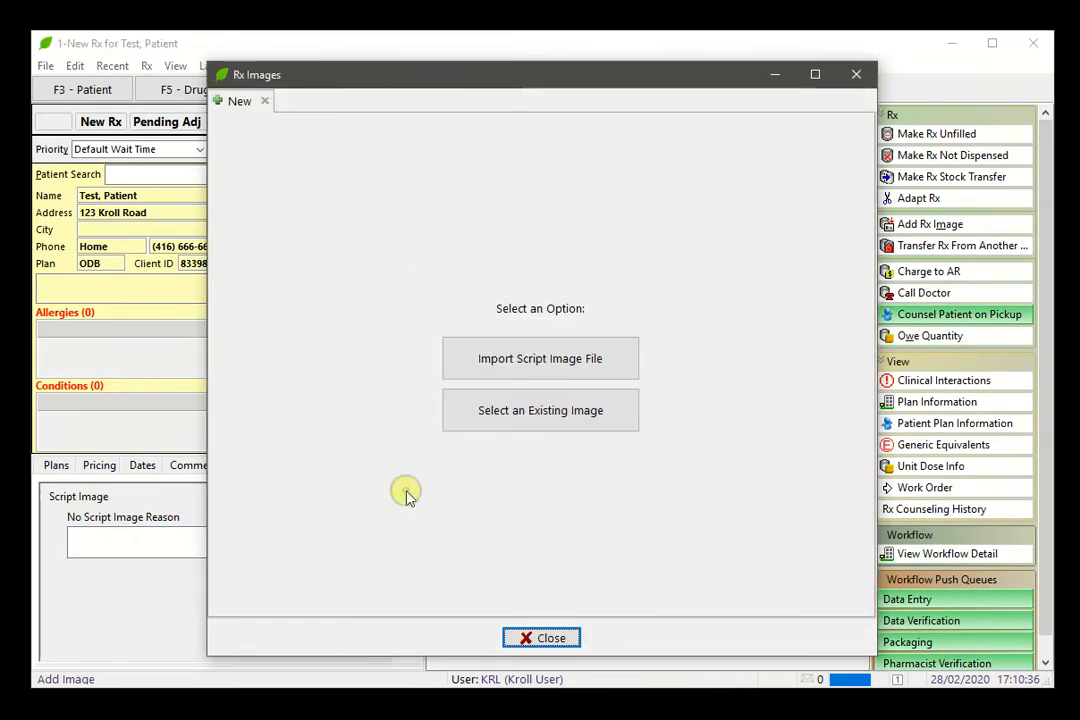
click(494, 412)
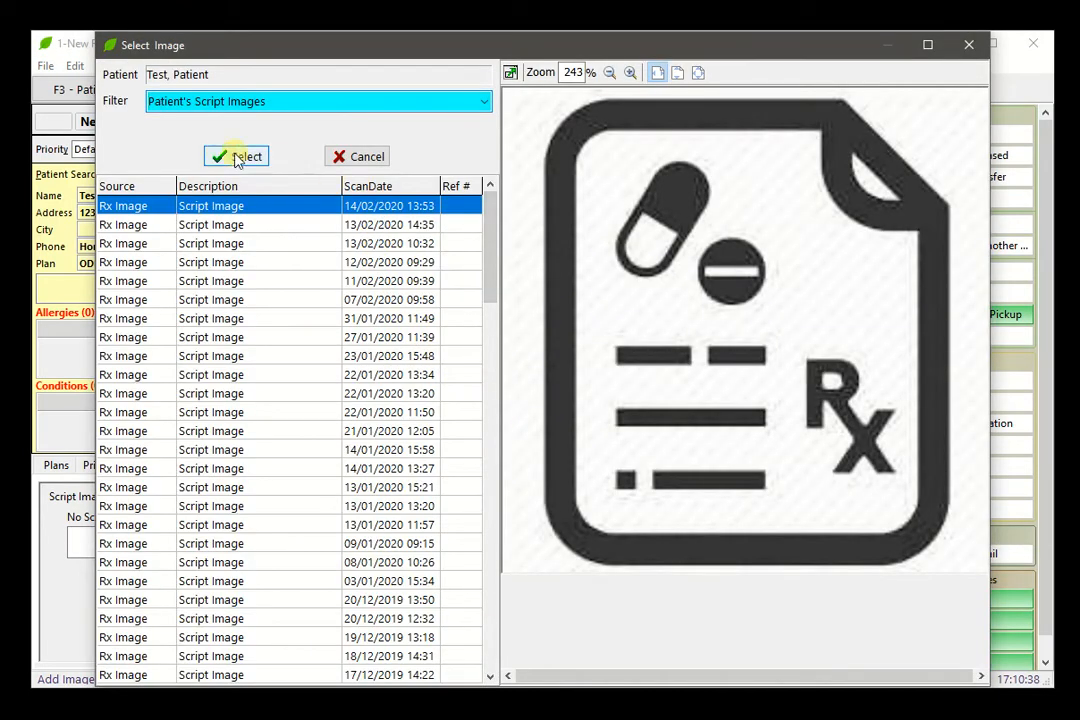
click(237, 158)
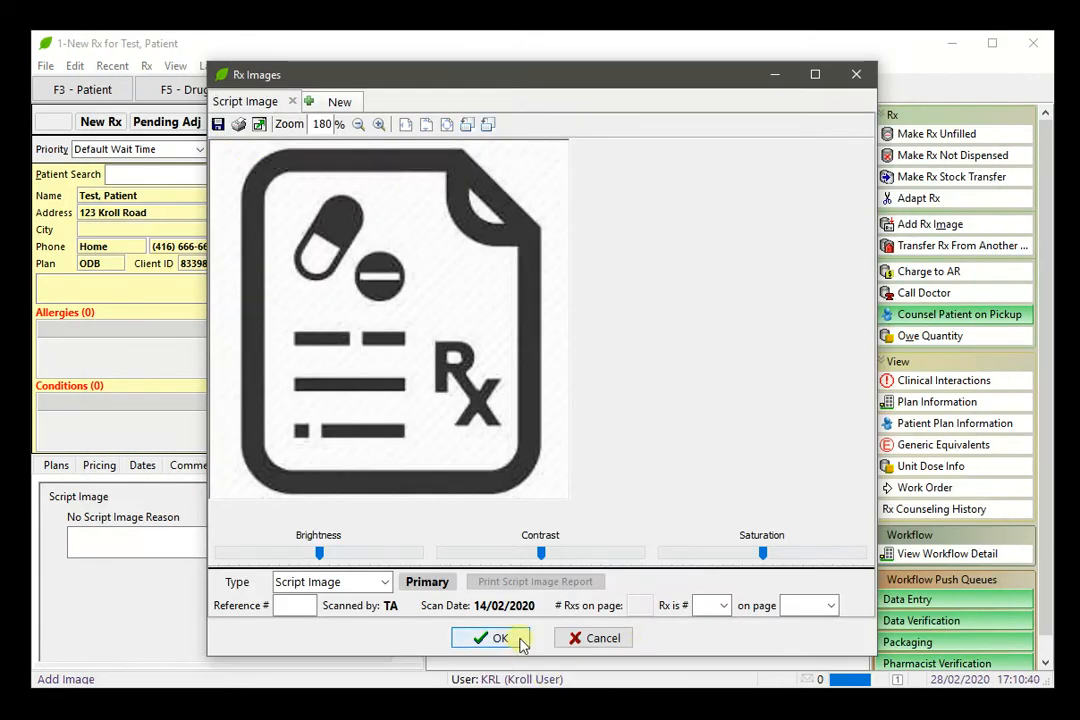
click(500, 638)
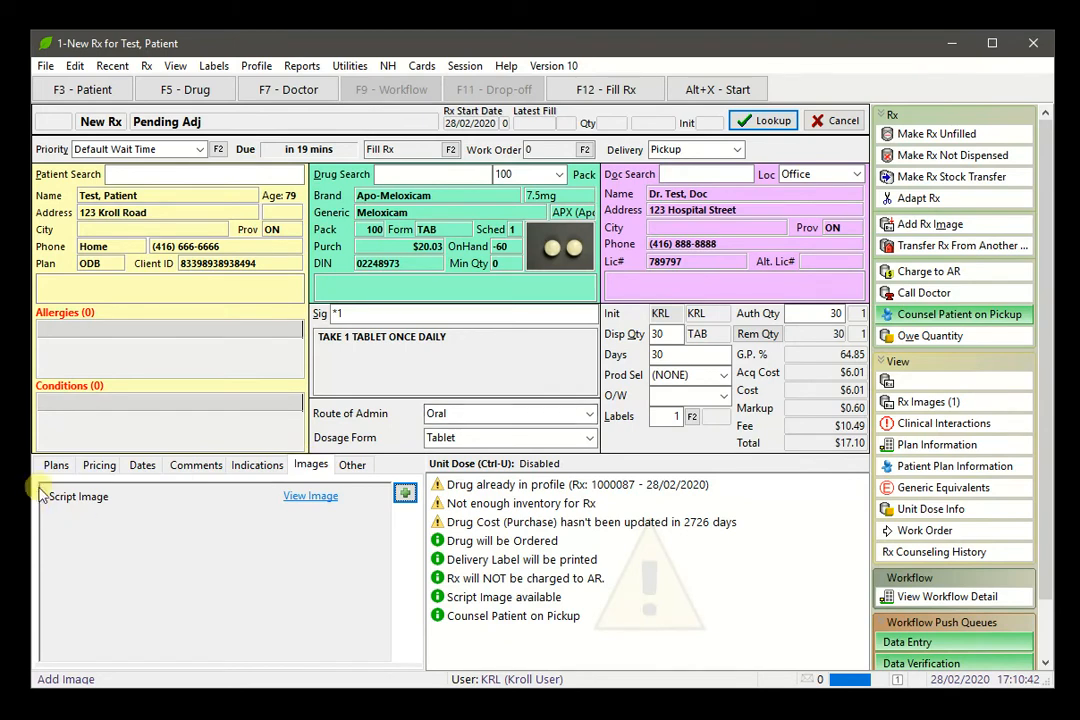
click(55, 466)
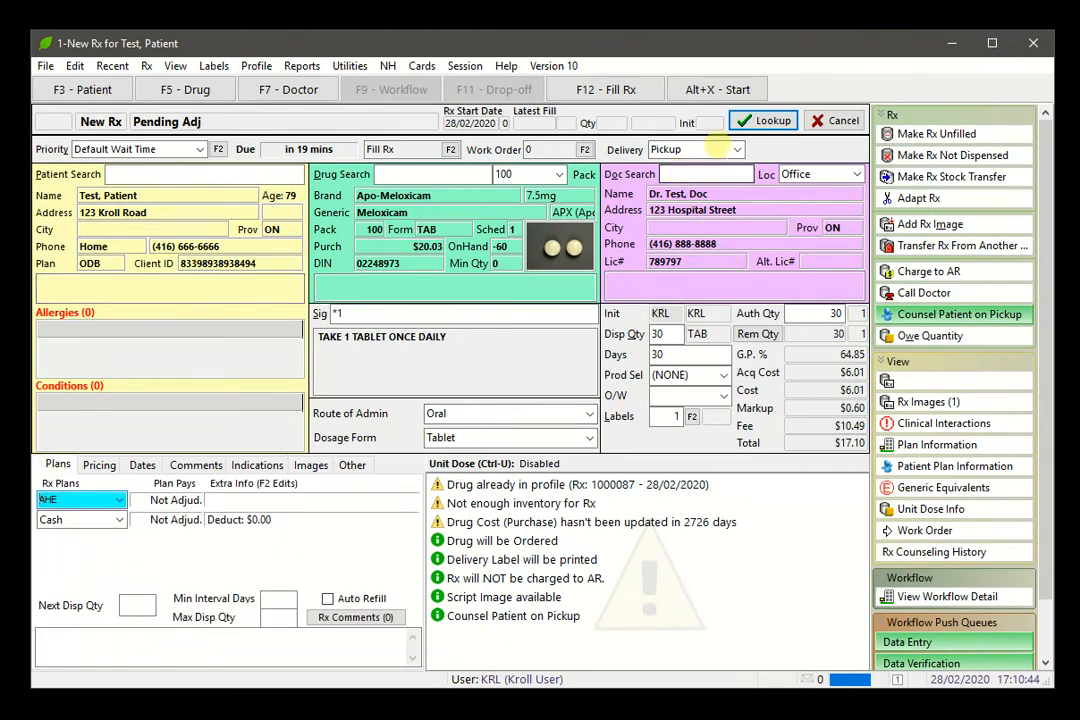
click(630, 92)
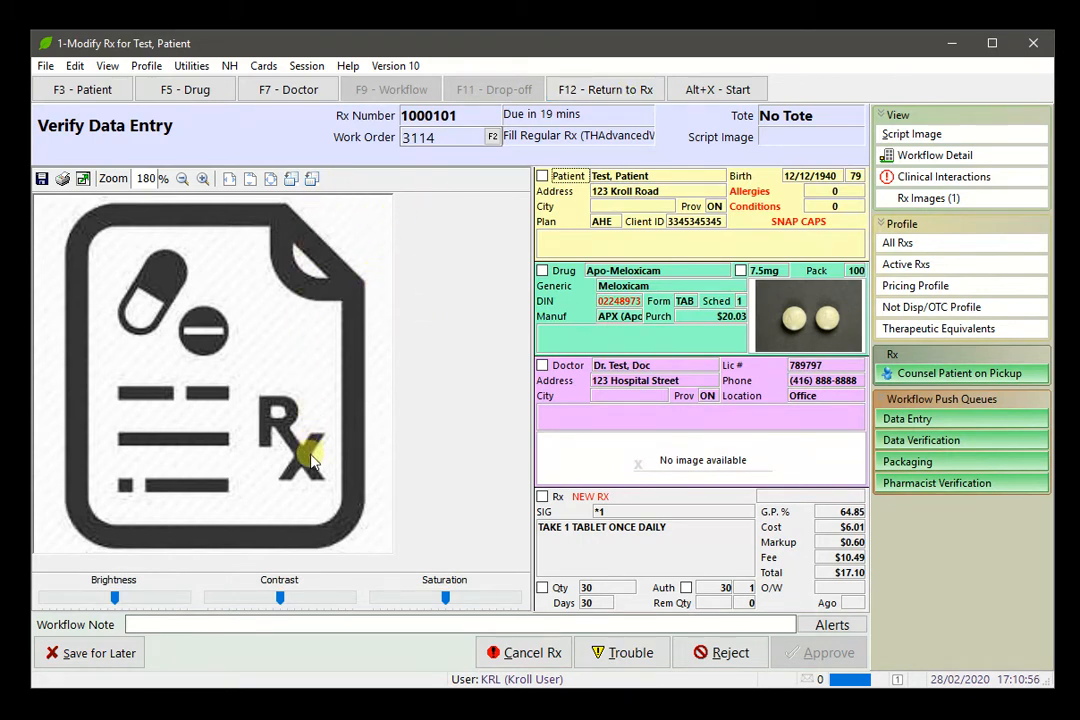
Step: Tick the patient, drug, 7.5mg strength and doctor as verified
click(545, 177)
click(545, 271)
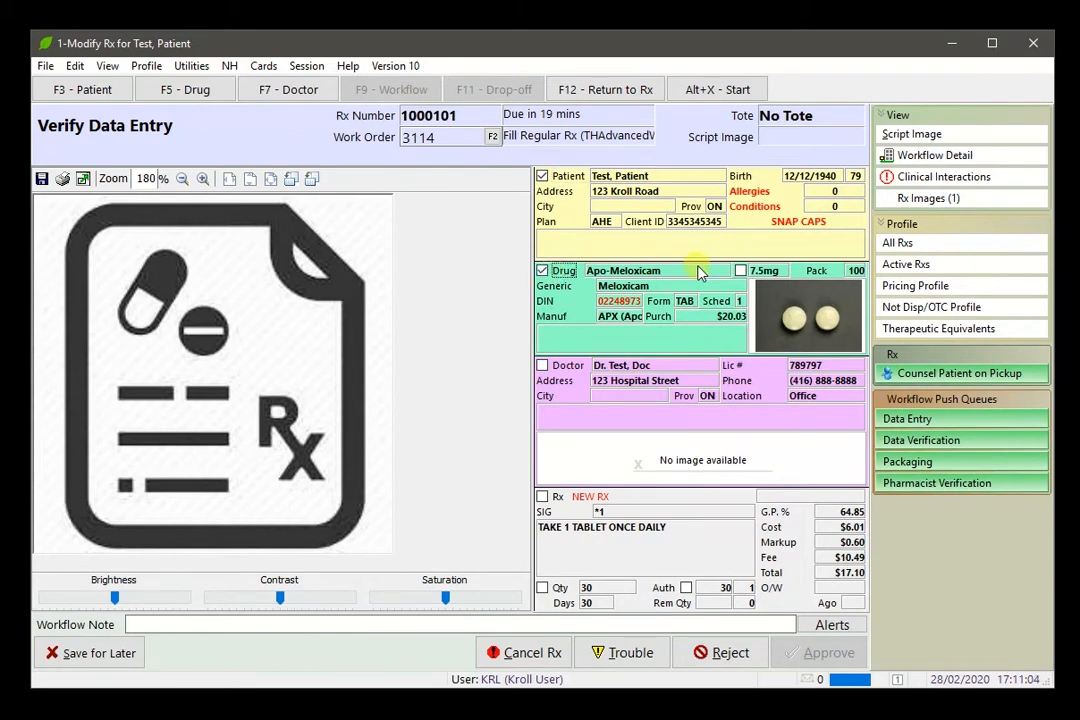
click(740, 271)
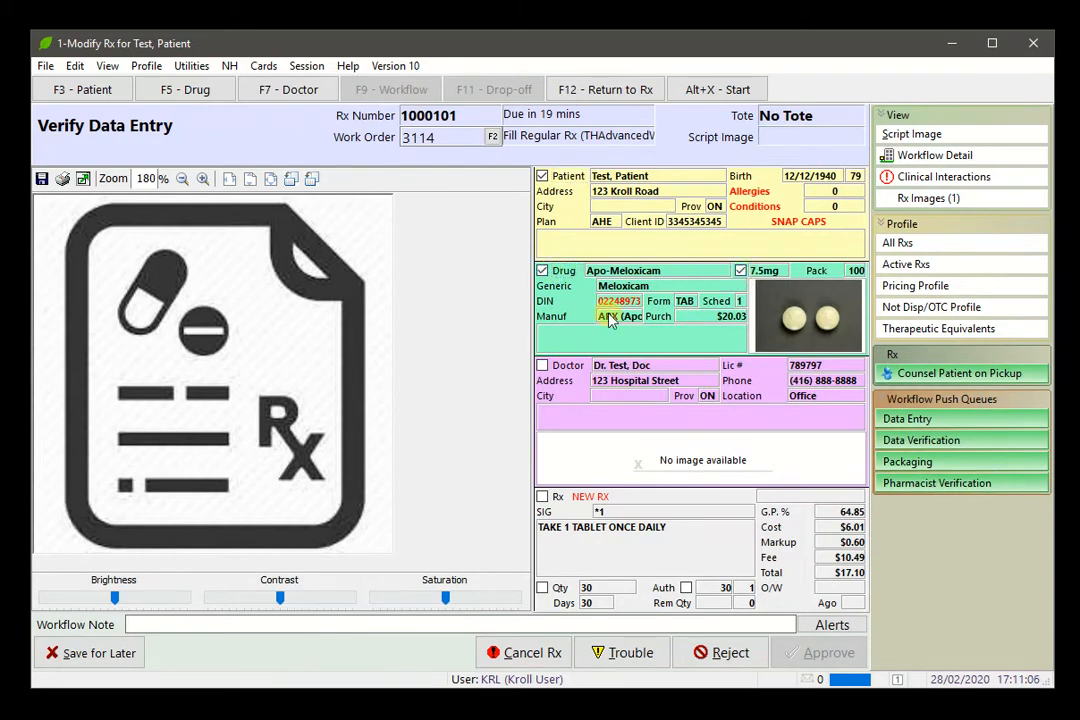
click(542, 365)
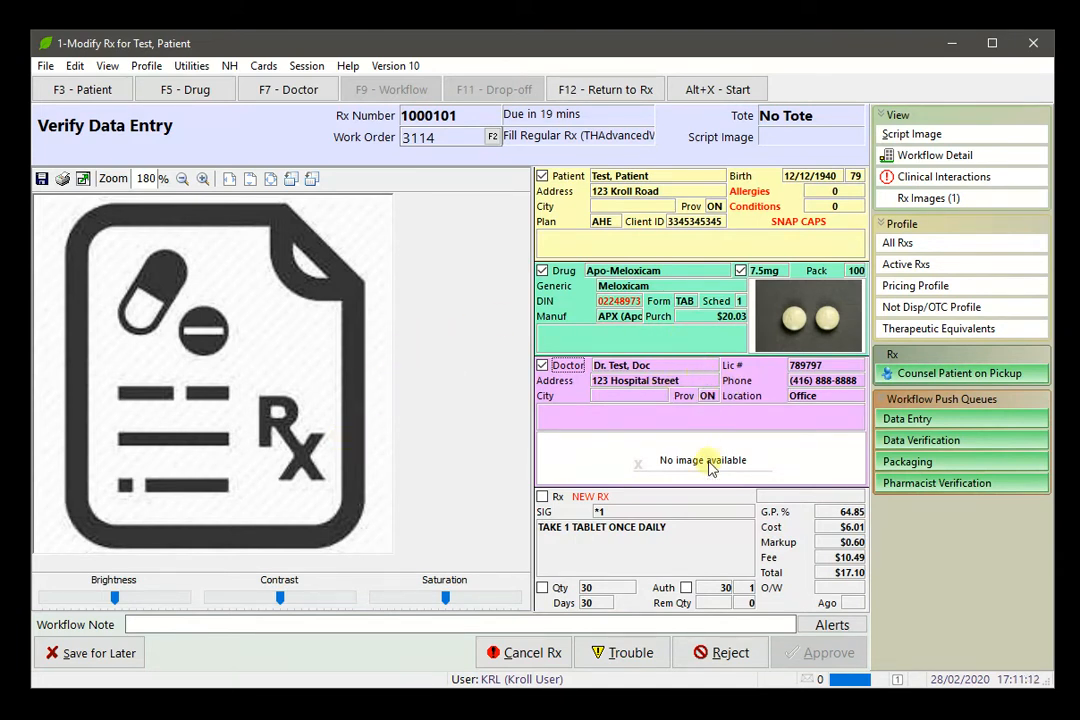
Step: Cancel a started rejection and return Rx 1000101 to its edit form
click(710, 653)
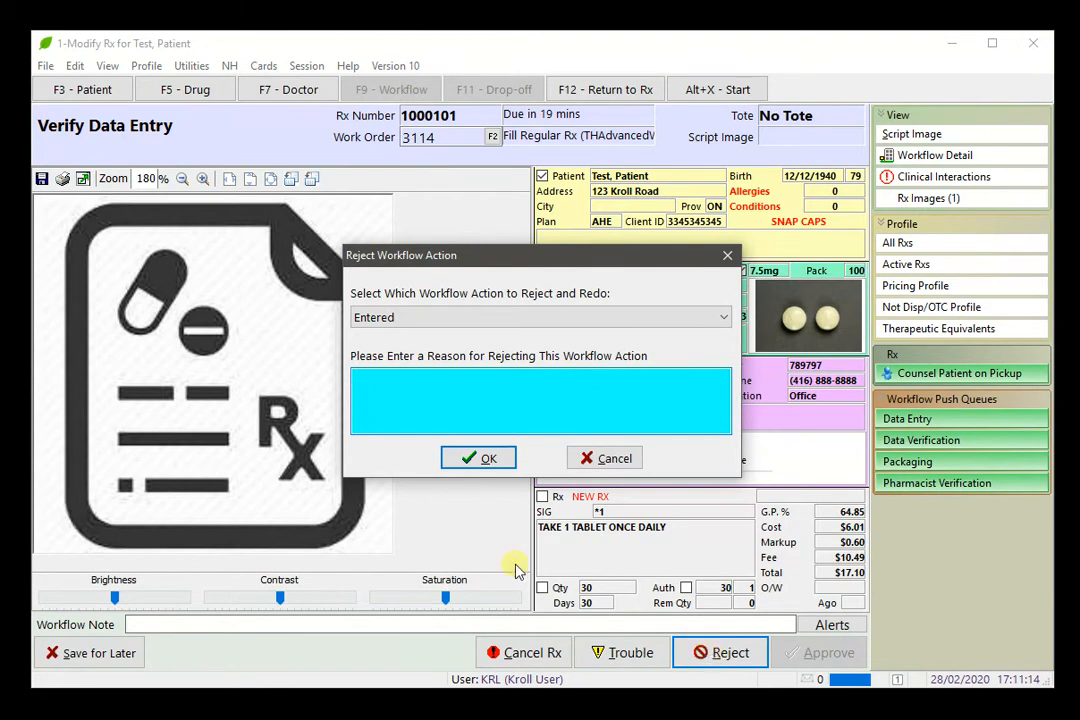
click(606, 460)
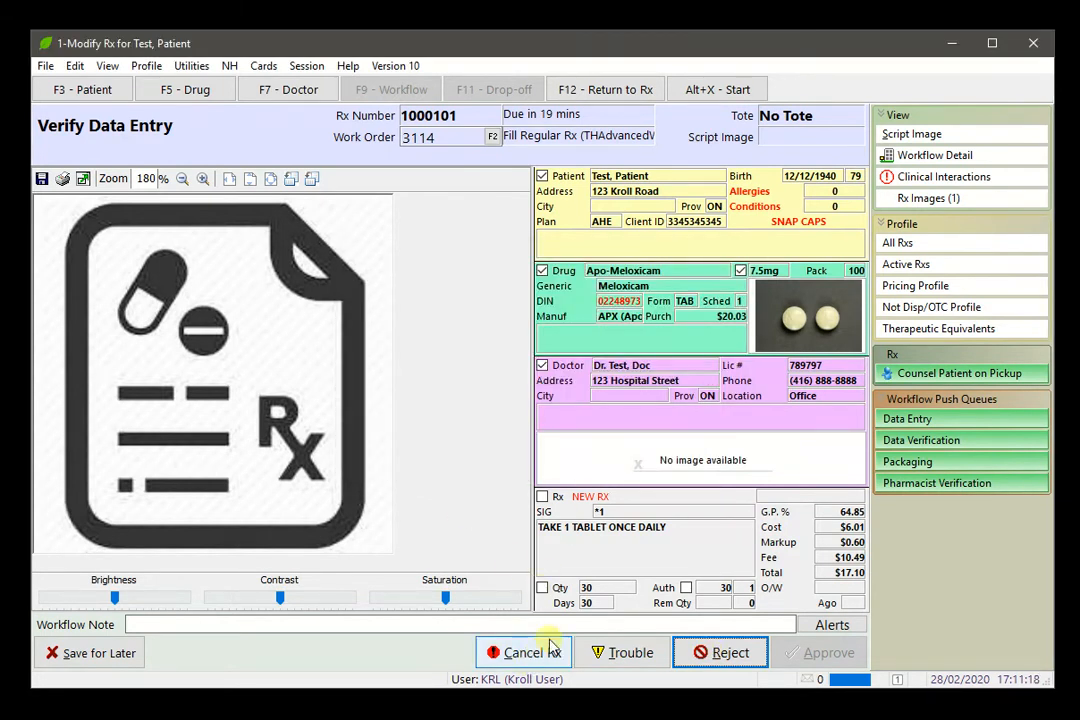
click(619, 95)
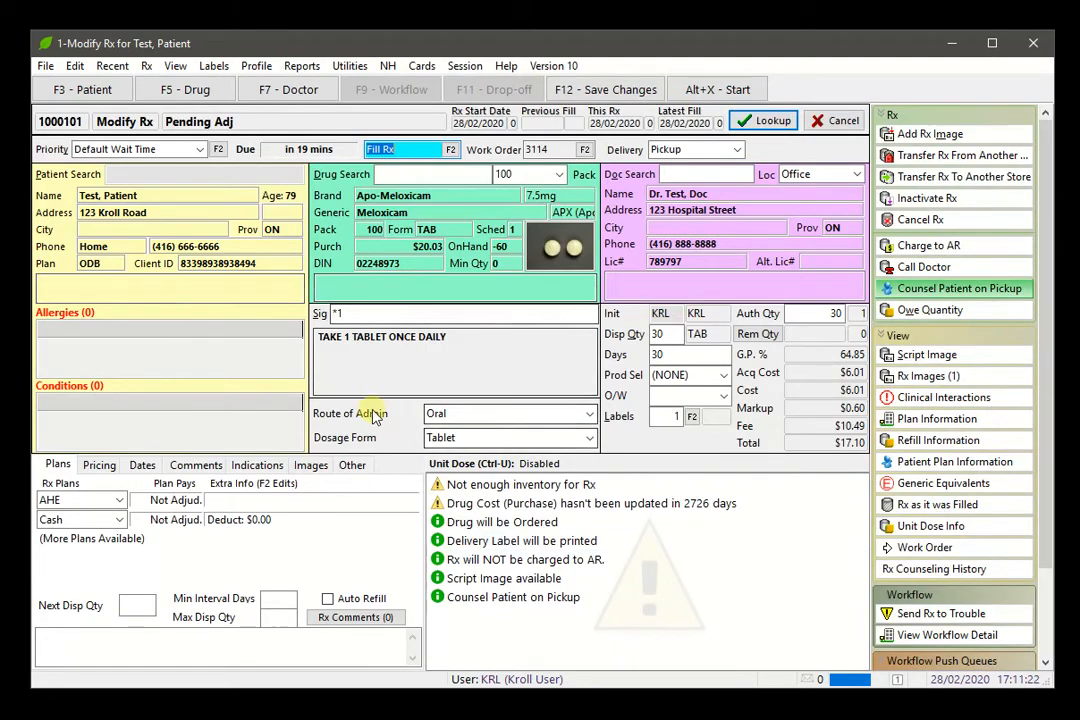
Step: Save the Rx changes, mark every detail verified, and approve the data entry
click(628, 92)
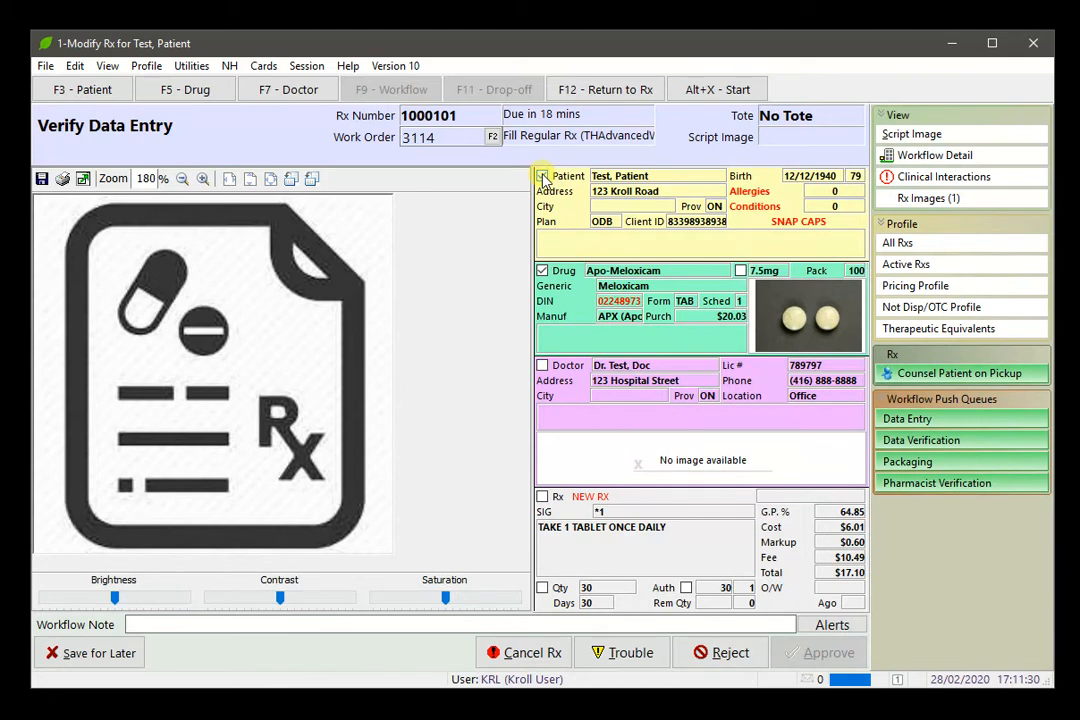
key(space)
key(space)
key(space)
key(space)
key(space)
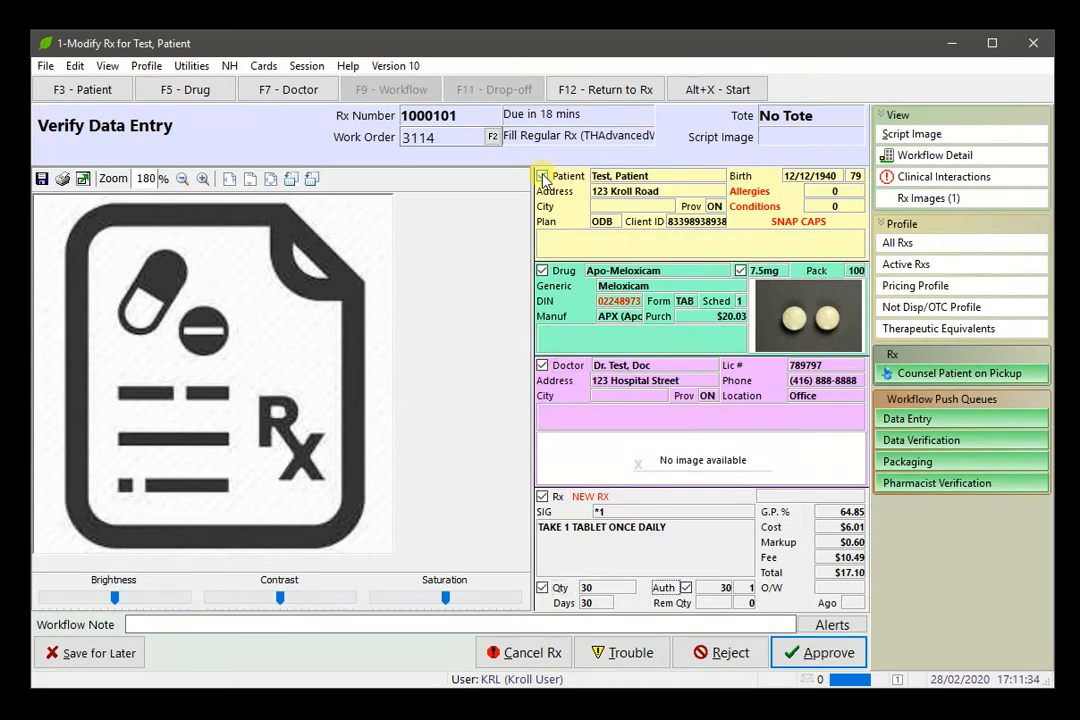
key(Return)
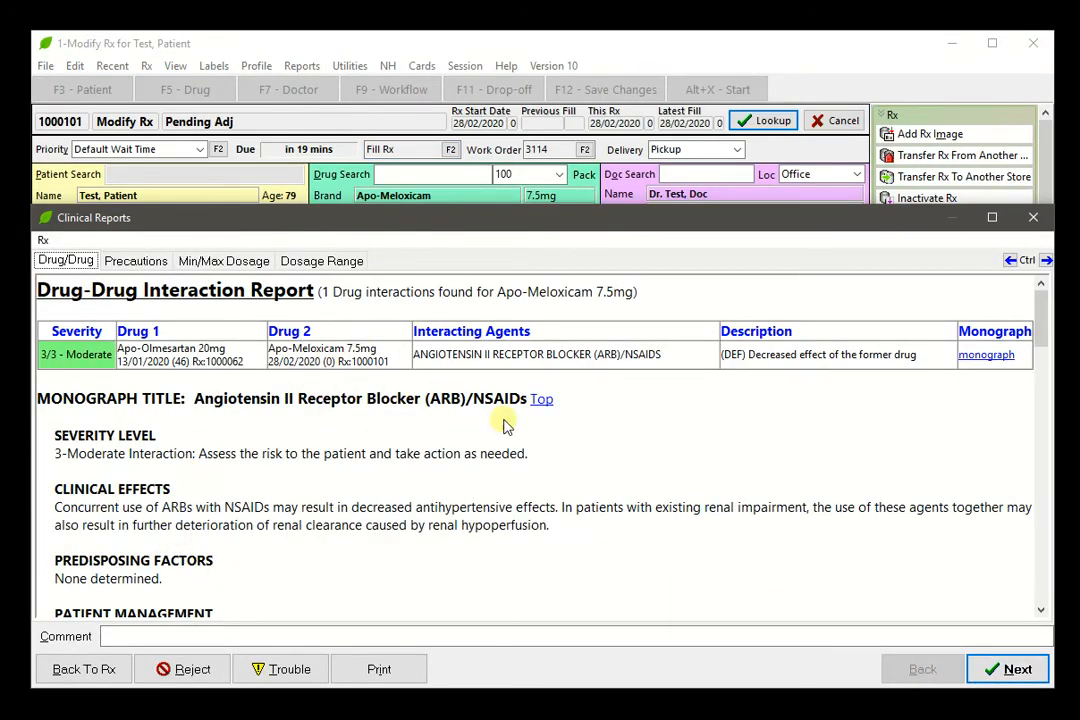
Step: Review the precautions, min/max dosage and dosage range reports, then accept the AHE claim at 0.00 copay
click(1020, 672)
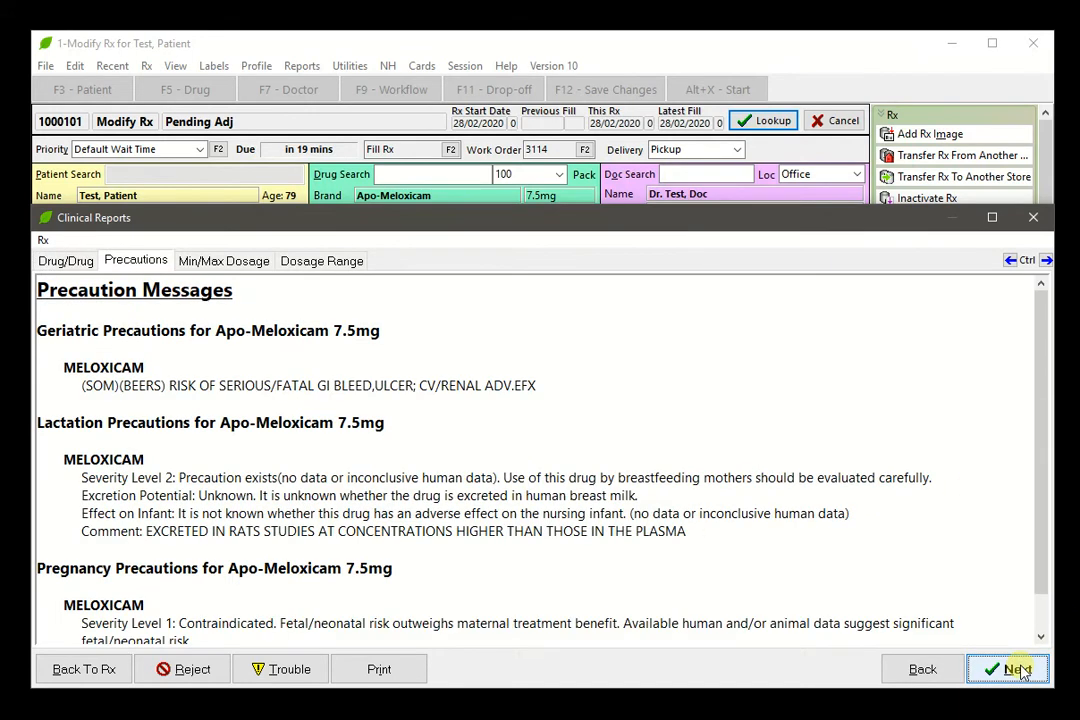
click(1020, 672)
click(1020, 670)
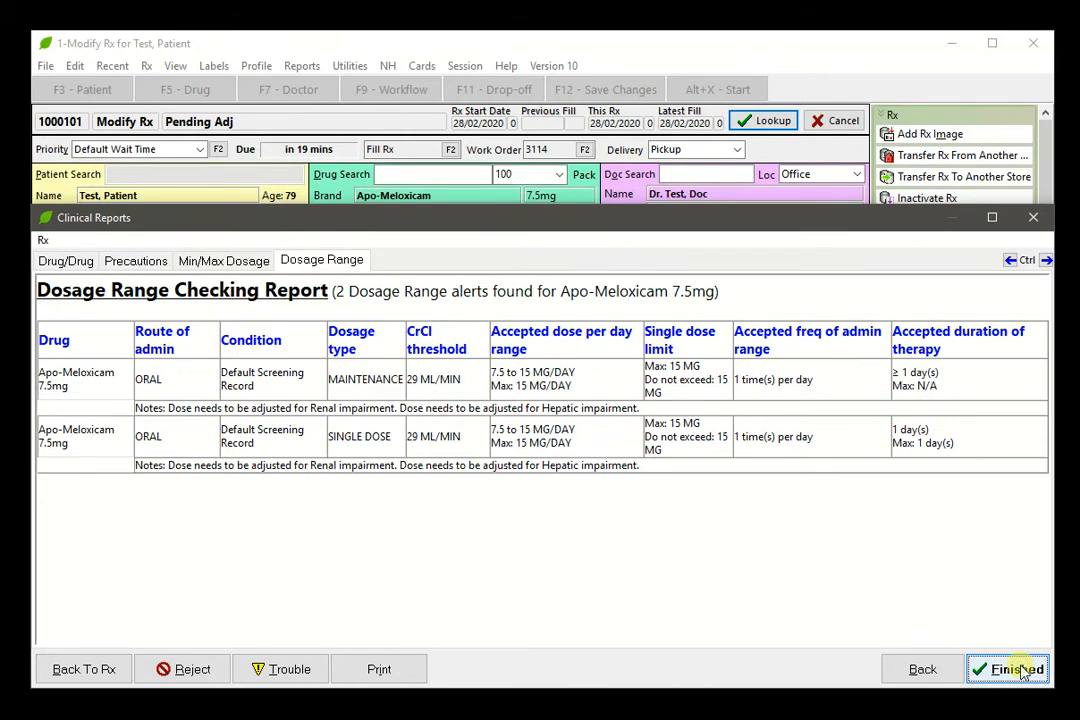
click(1020, 670)
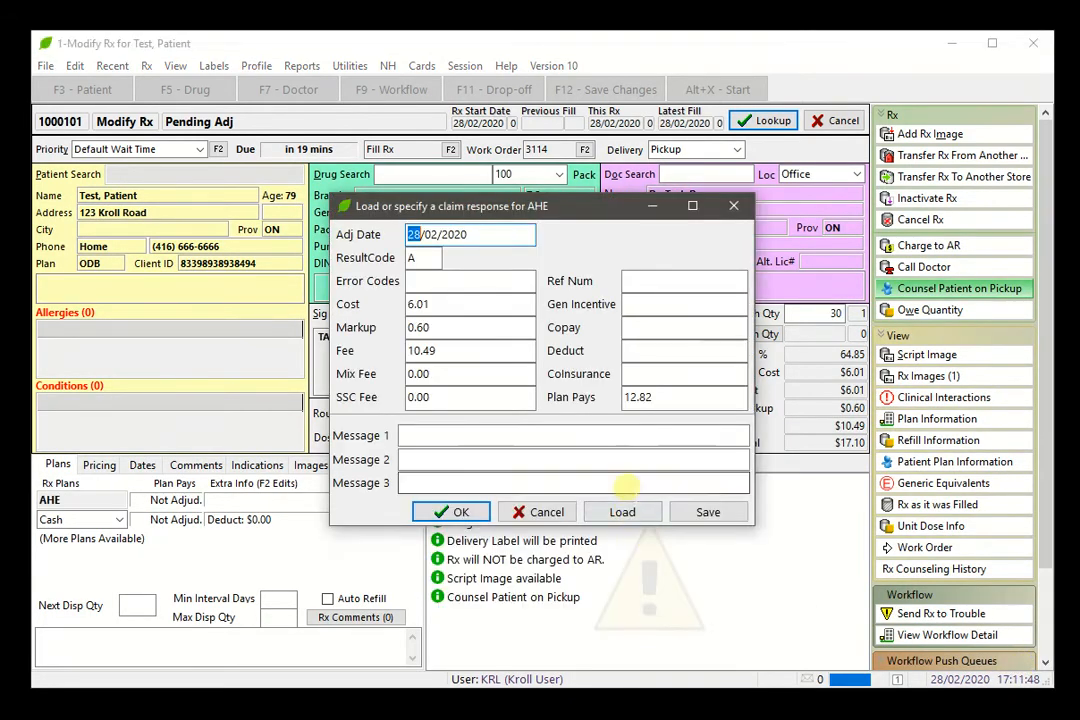
click(475, 511)
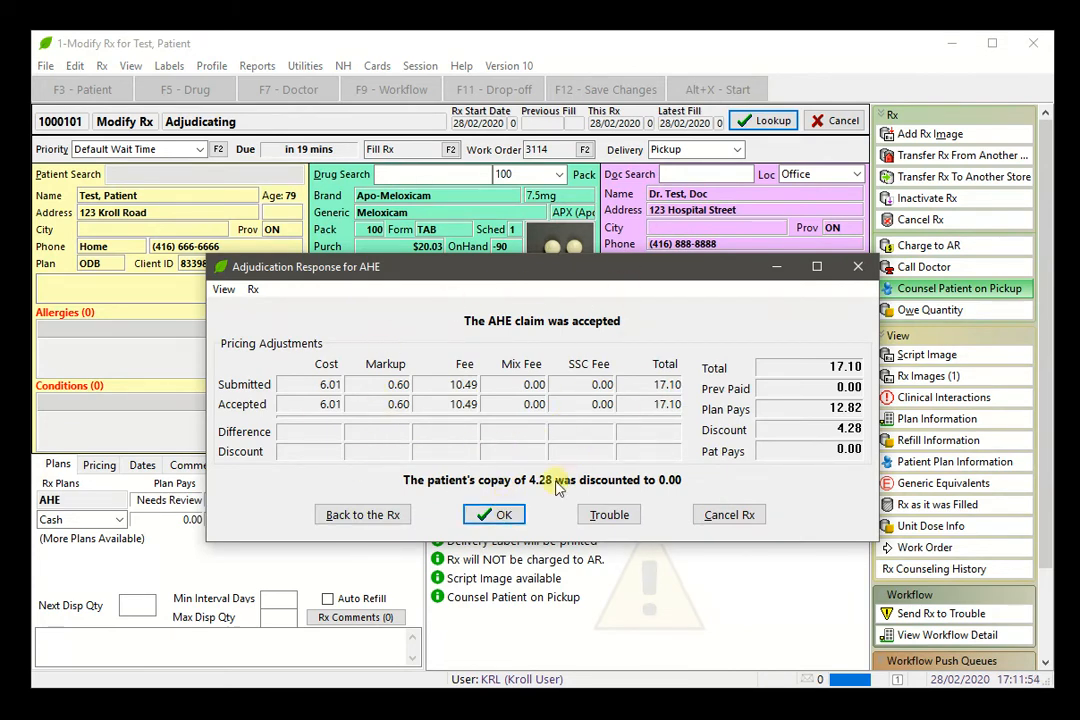
click(512, 513)
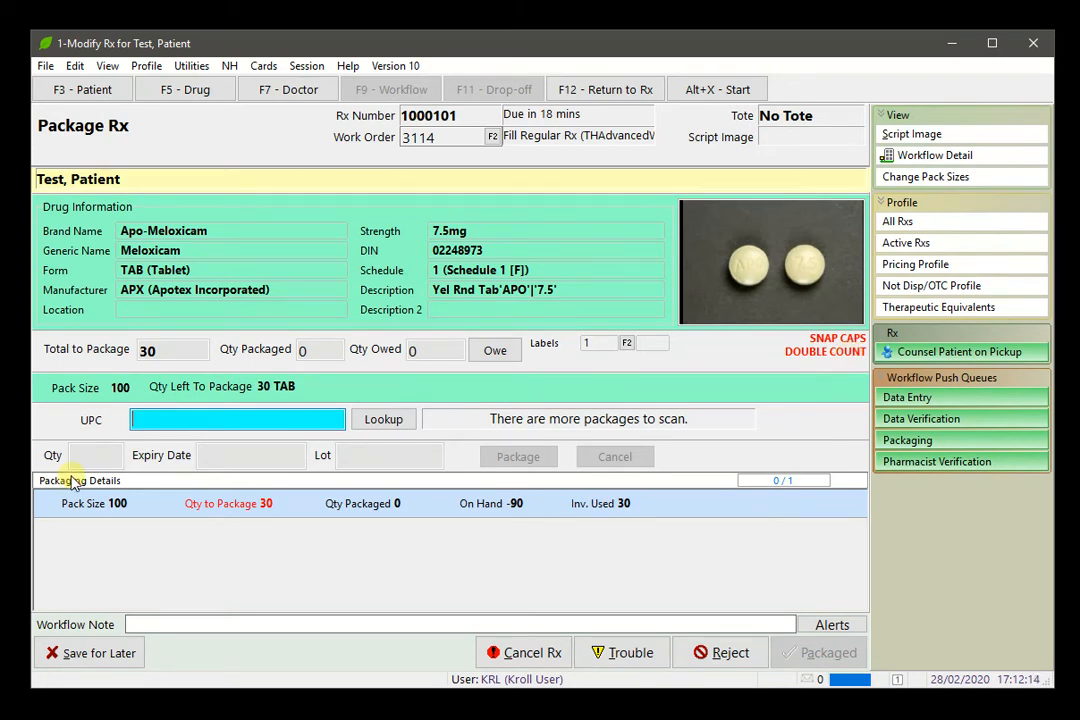
click(197, 421)
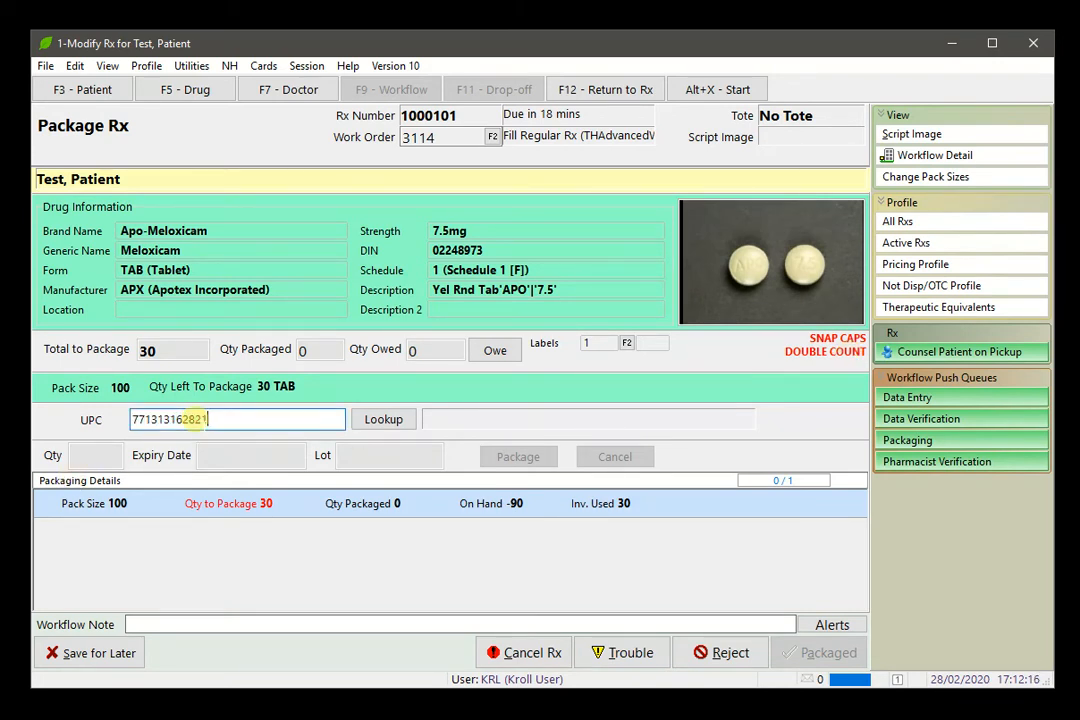
click(370, 421)
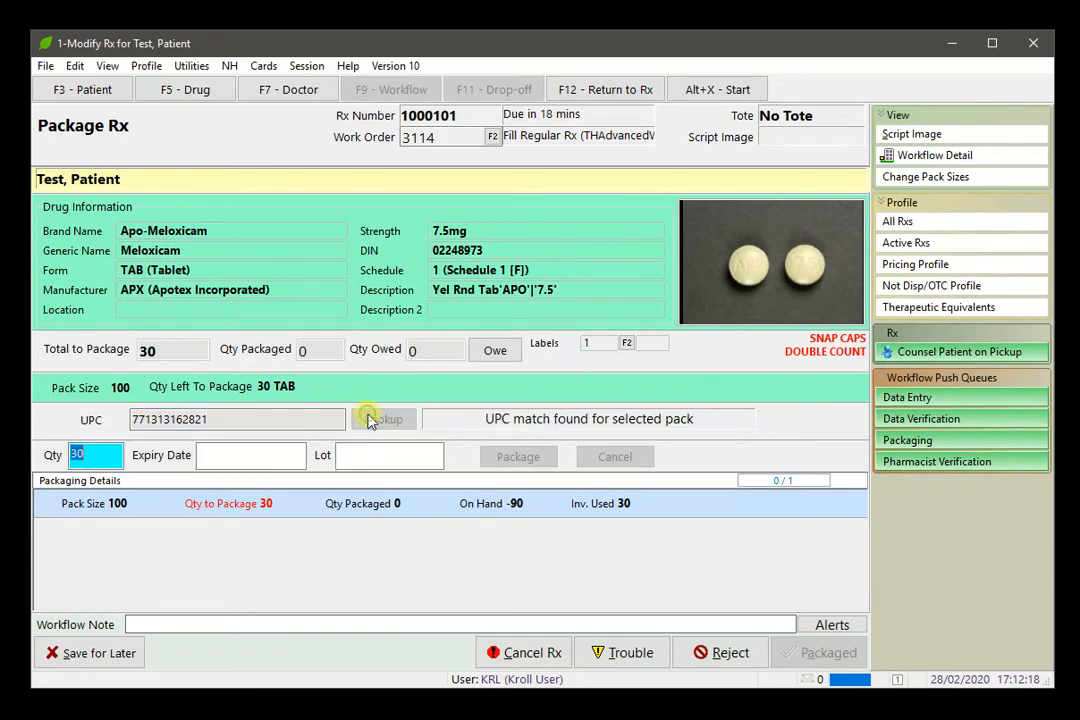
click(272, 458)
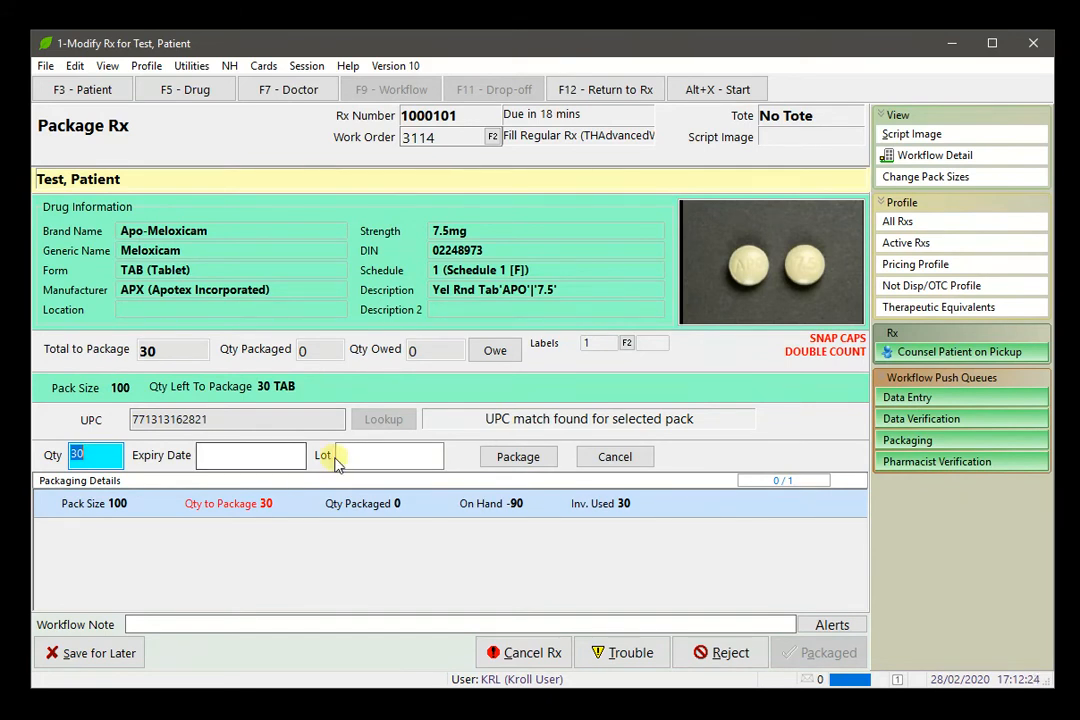
click(540, 465)
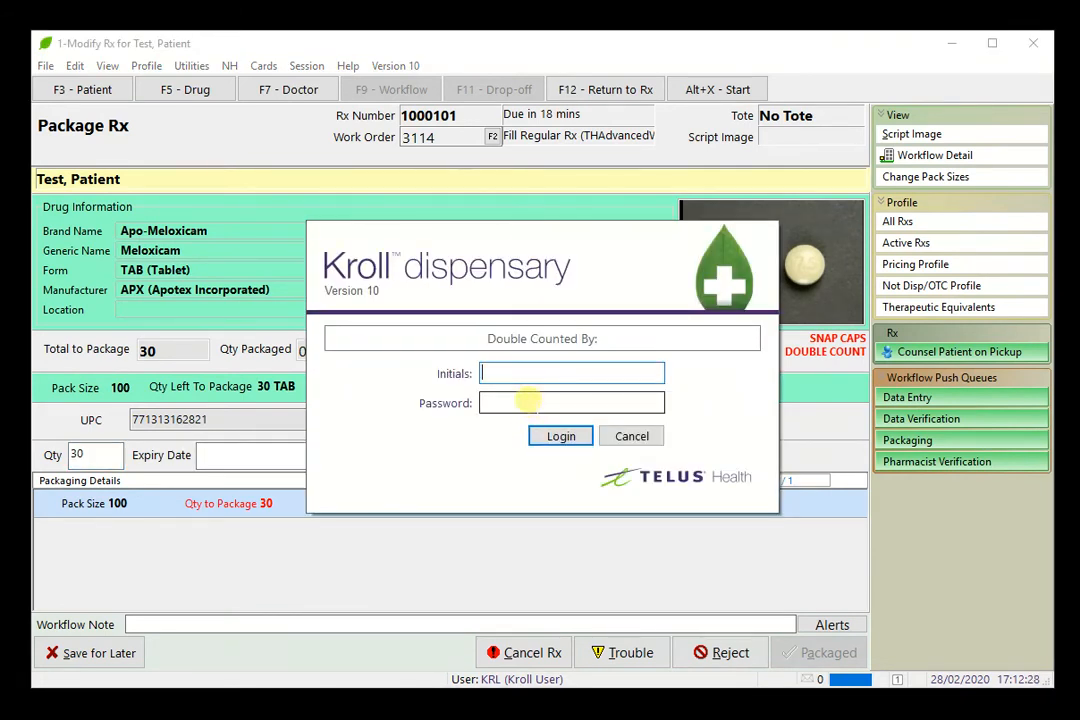
Step: Sign in as the double counter and mark Rx 1000101 as packaged
text(KRL)
key(Tab)
text(••••••)
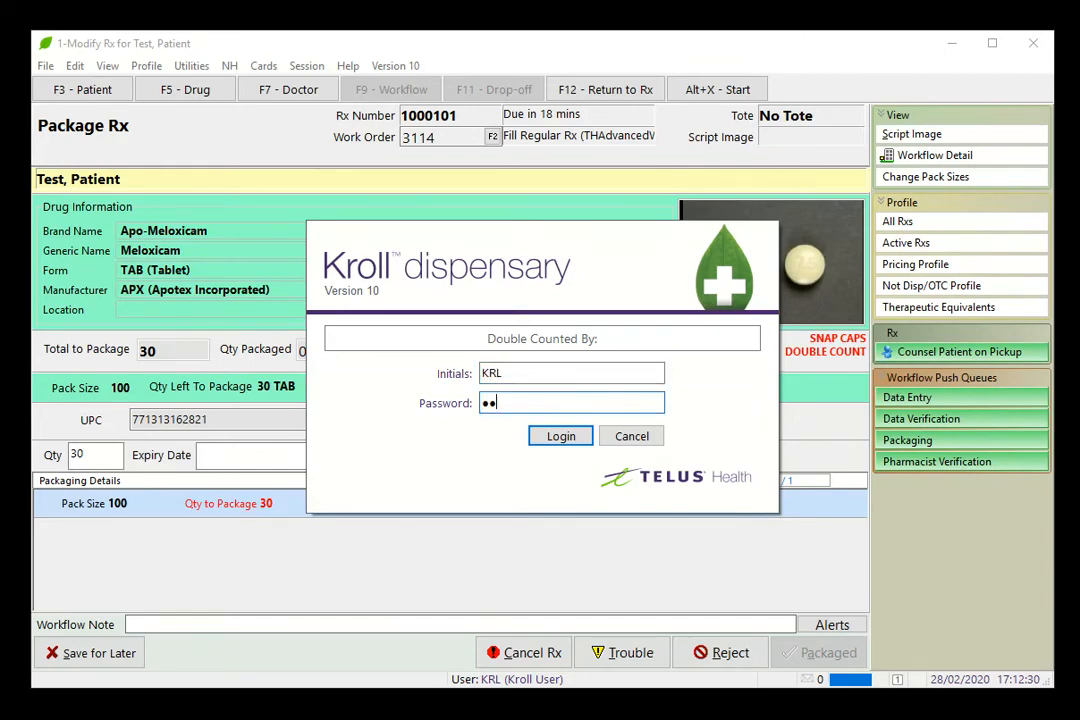
text(••••)
key(Return)
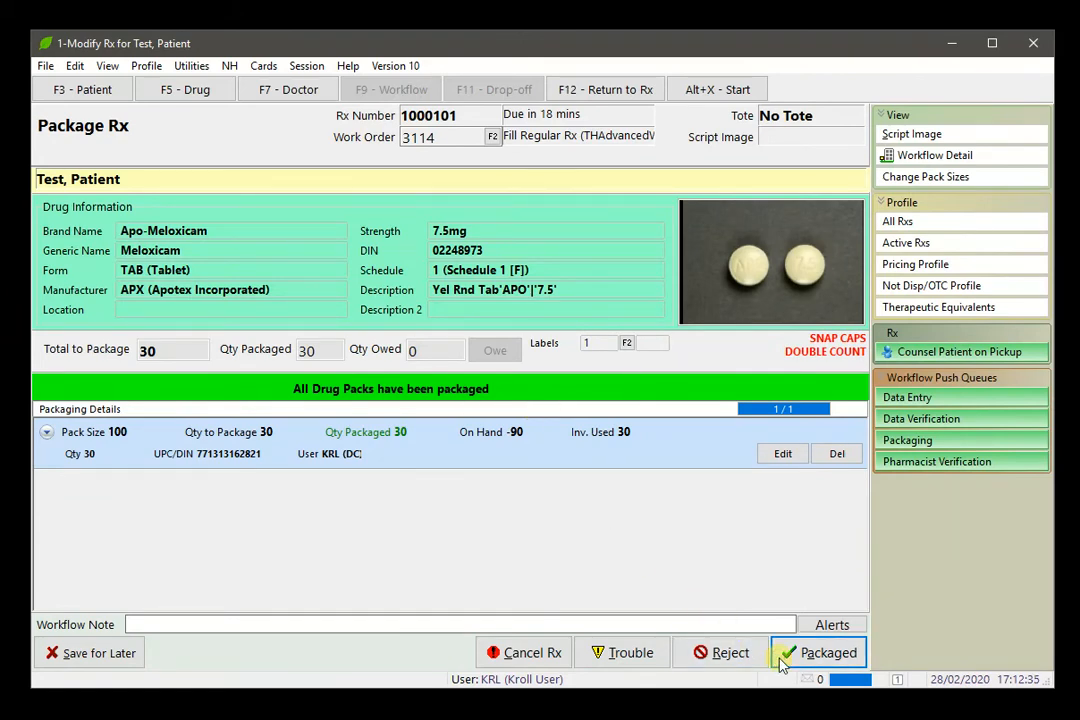
click(784, 665)
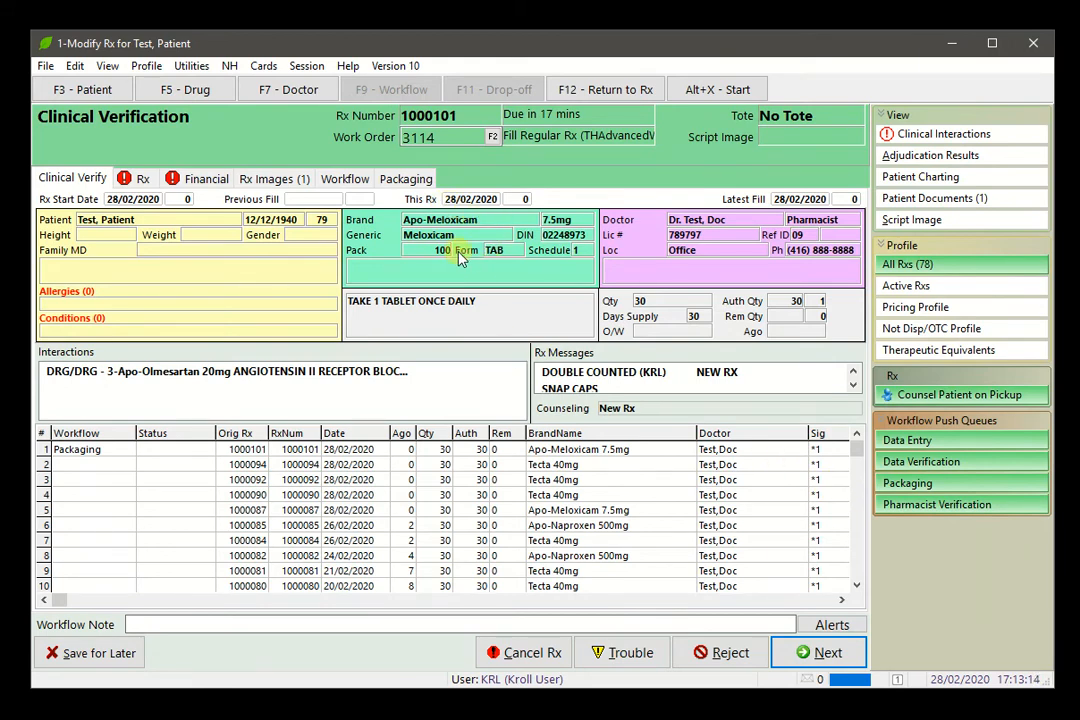
Step: Filter the patient's Rx history to therapeutic equivalents and advance to the Rx review page
click(895, 352)
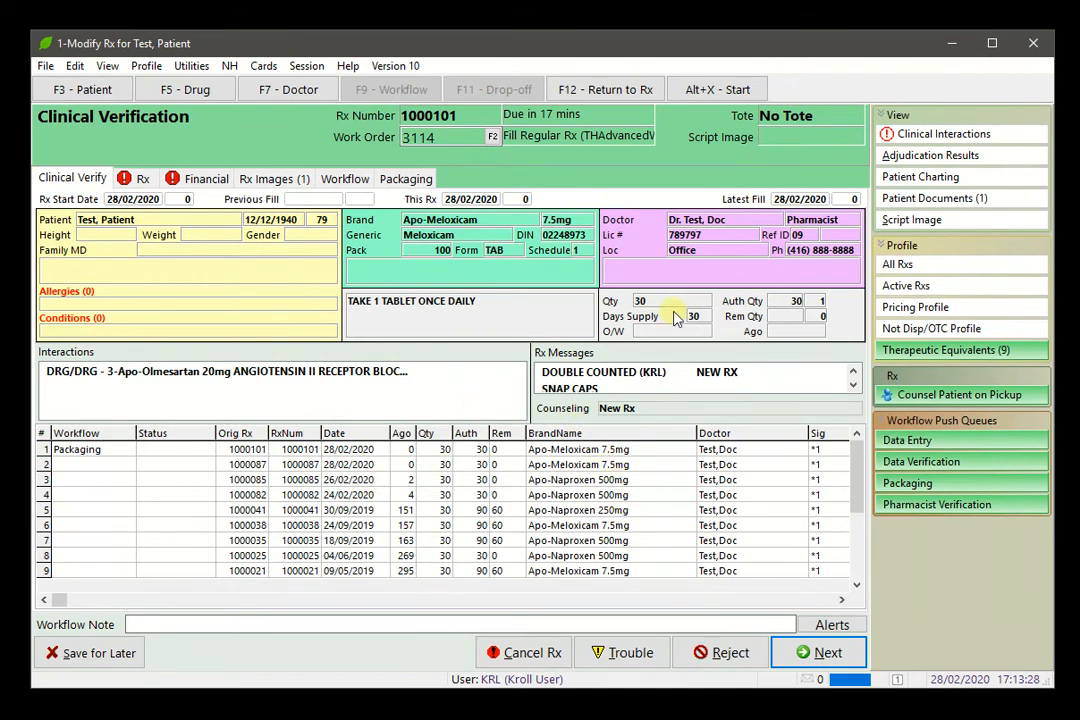
click(806, 651)
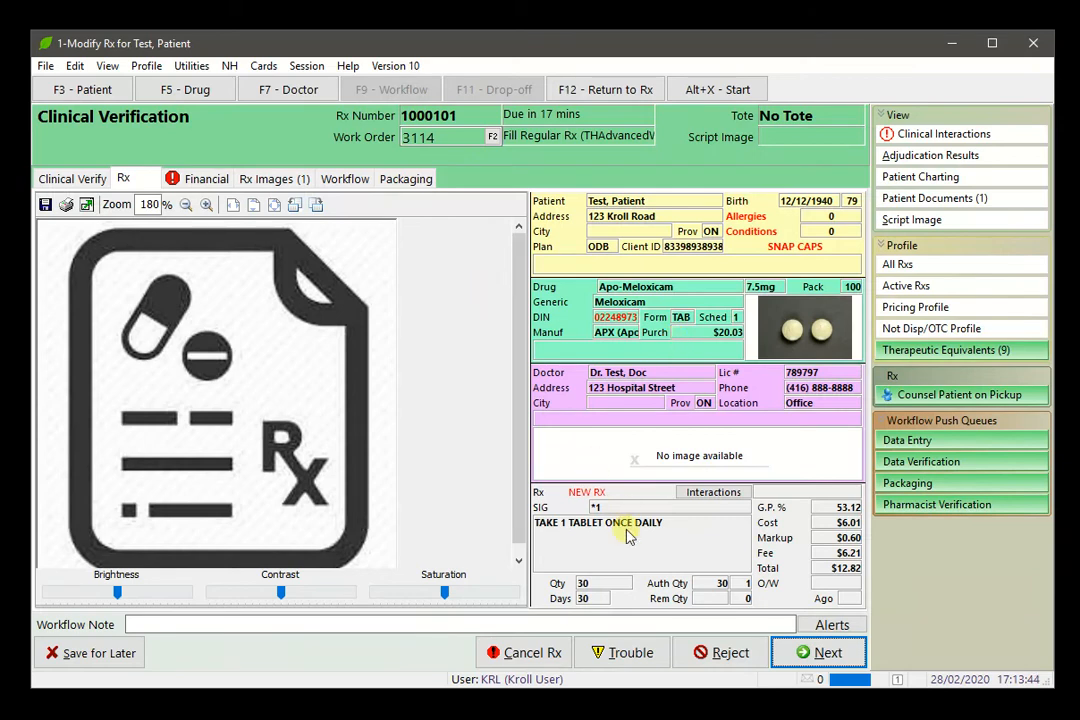
Step: Advance to the Financial page and approve Rx 1000101 with the pharmacist's electronic signature
click(805, 652)
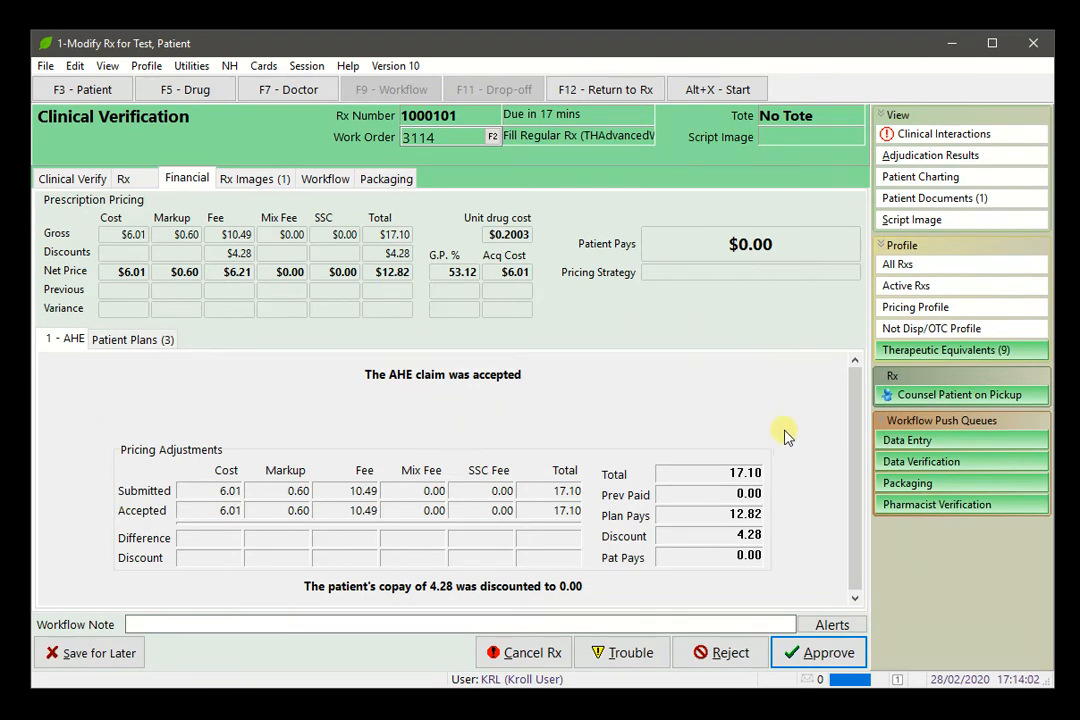
click(823, 653)
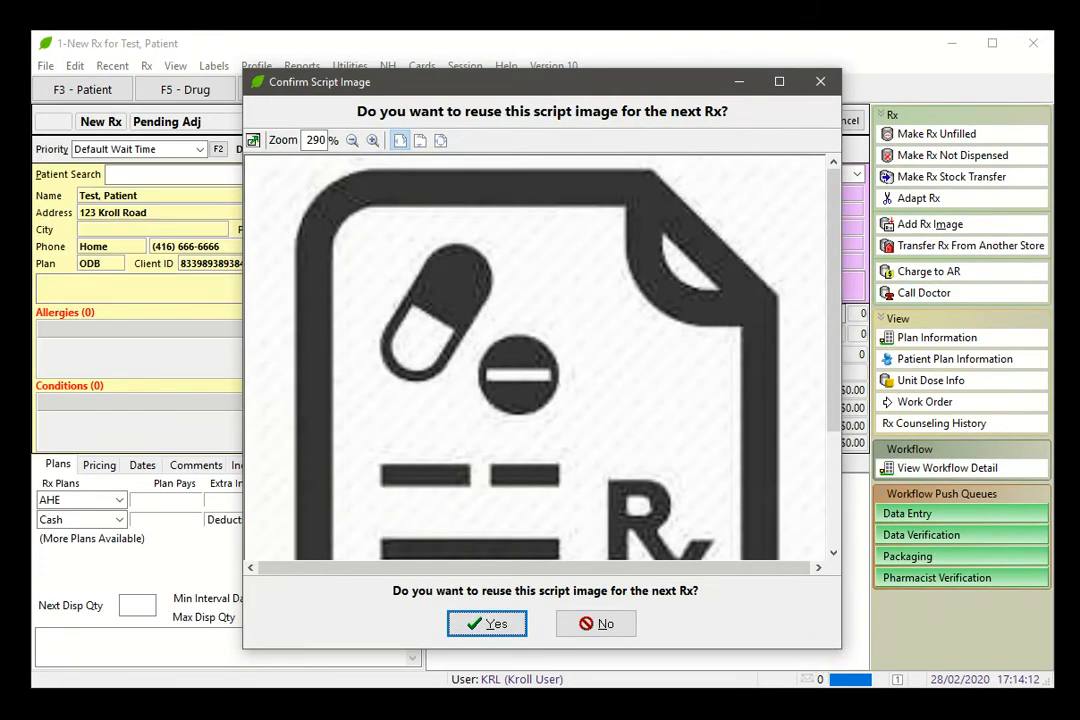
Step: Decline reusing the script image and return to the Start Screen dashboard
click(603, 632)
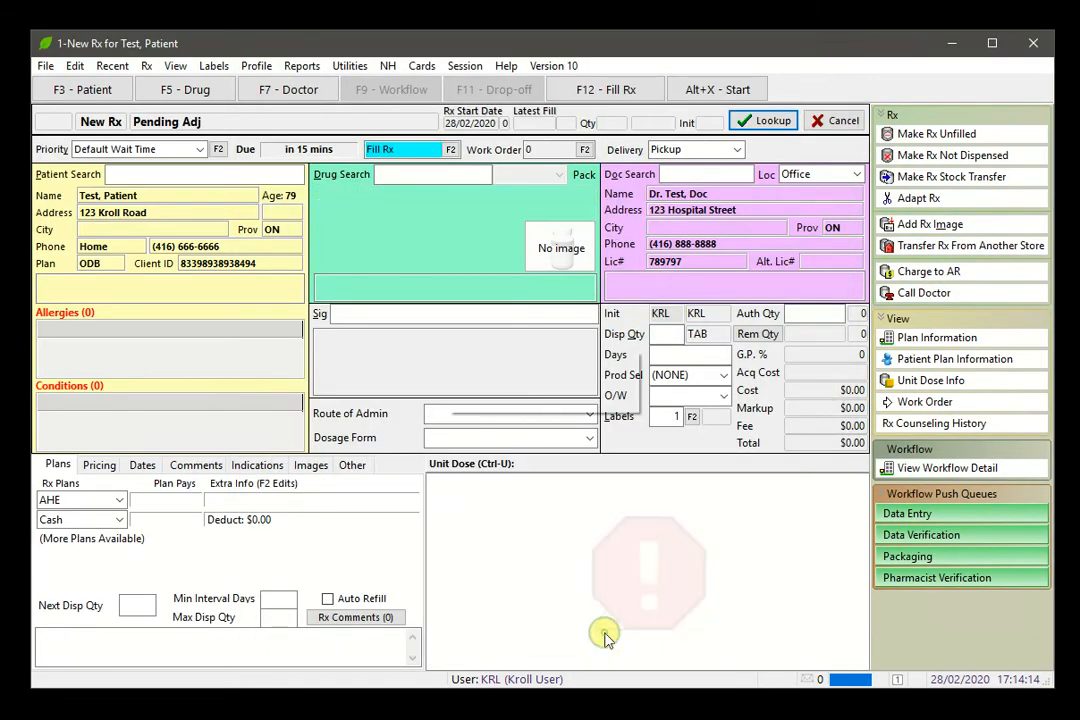
click(735, 92)
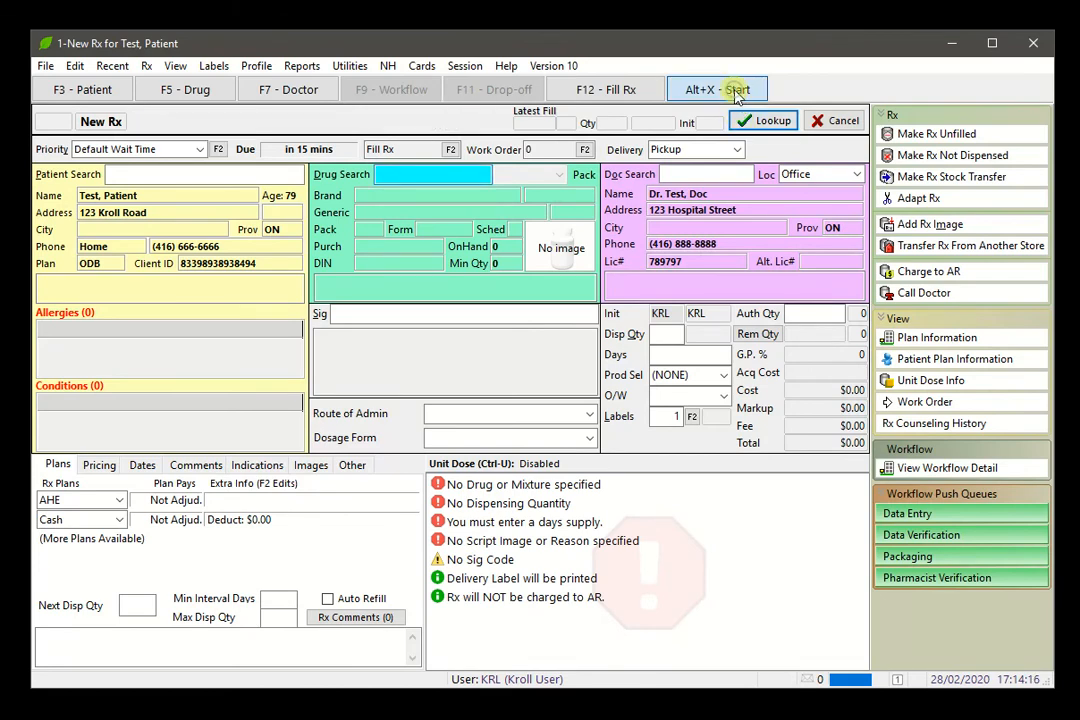